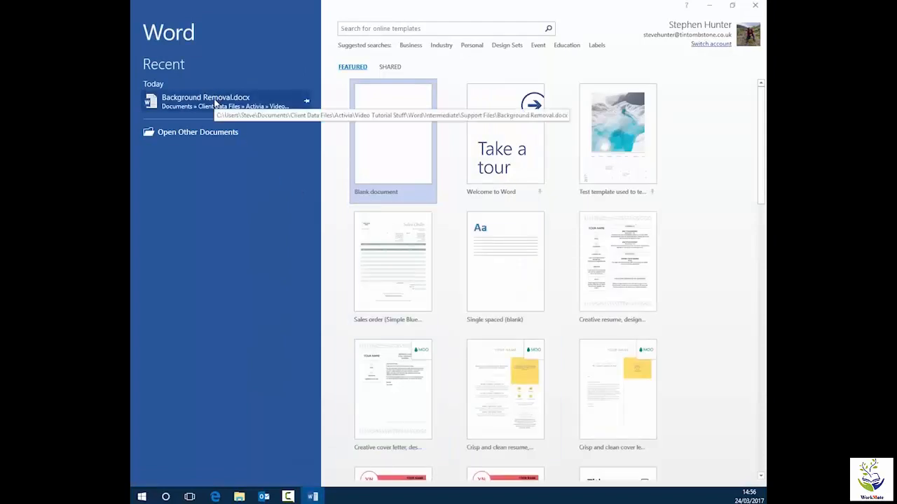
- Open Background Removal.docx and start Remove Background on the landscape picture
{"action": "left_click", "coordinate": [216, 103]}
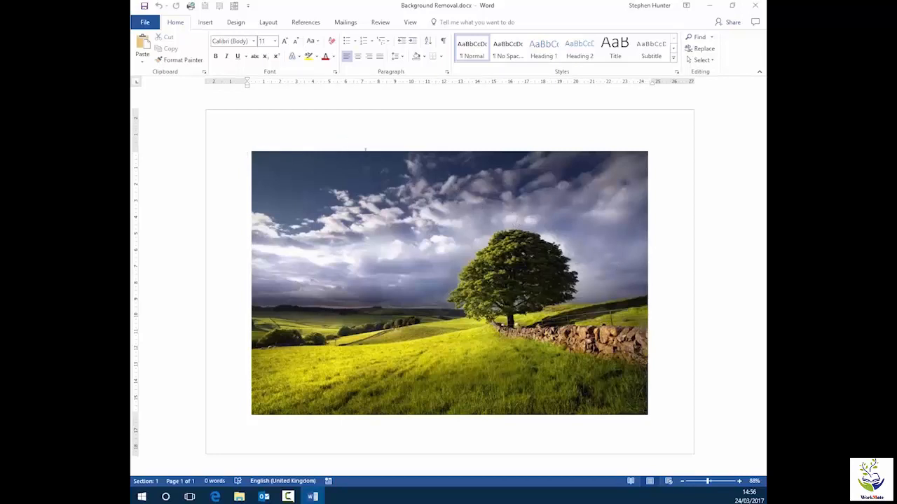
{"action": "left_click", "coordinate": [417, 172]}
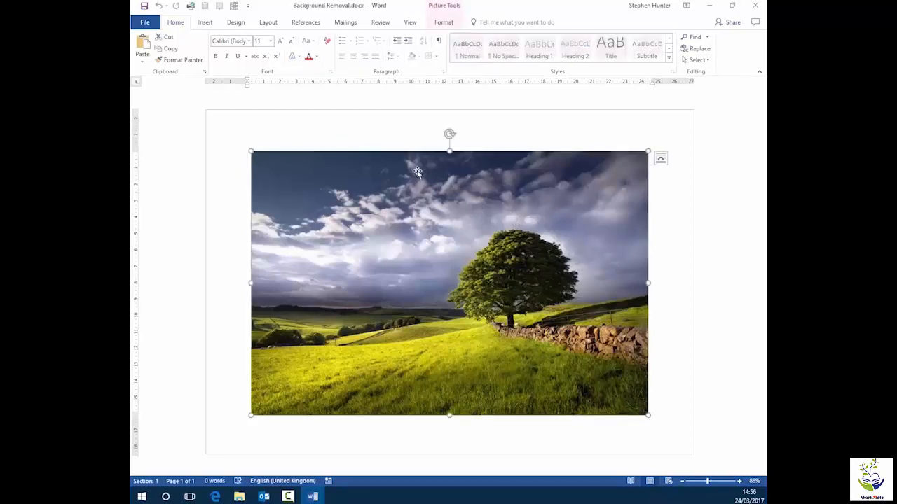
{"action": "left_click", "coordinate": [447, 22]}
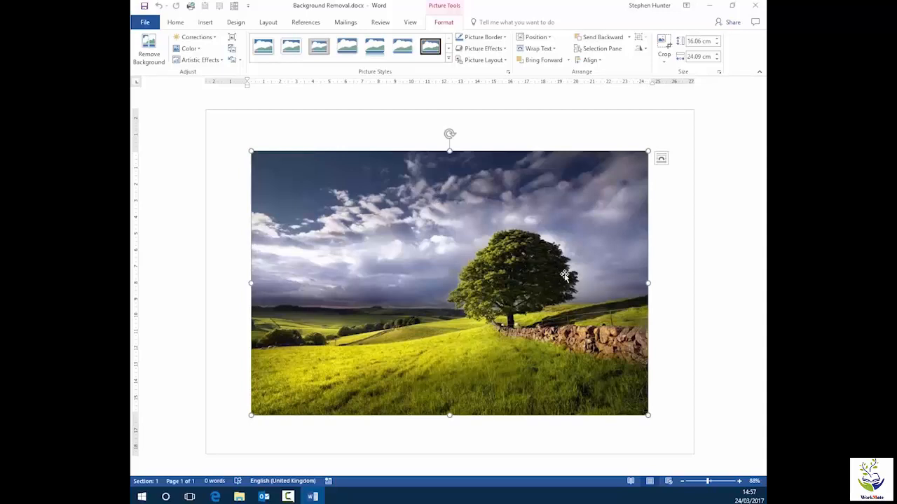
{"action": "left_click", "coordinate": [156, 48]}
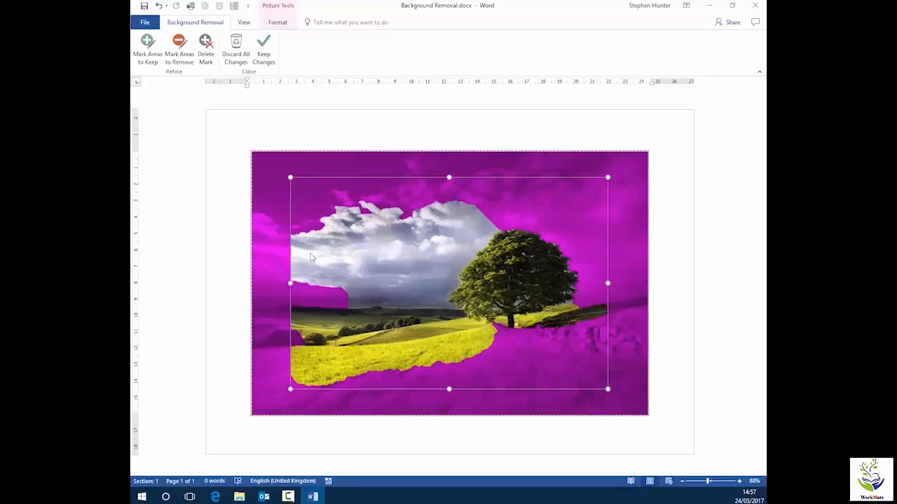
- Resize the background-removal marquee to span nearly the whole picture, starting a little below its top edge
{"action": "left_click_drag", "start_coordinate": [291, 284], "coordinate": [262, 285]}
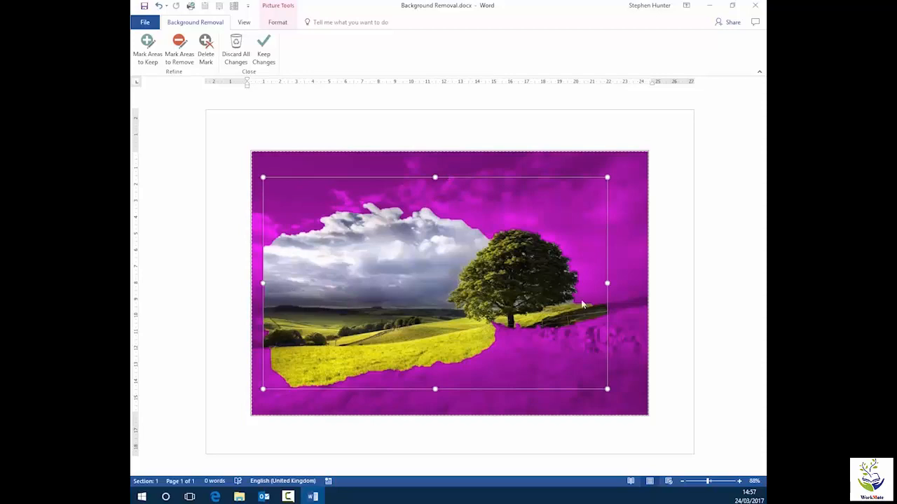
{"action": "left_click_drag", "start_coordinate": [608, 283], "coordinate": [640, 283]}
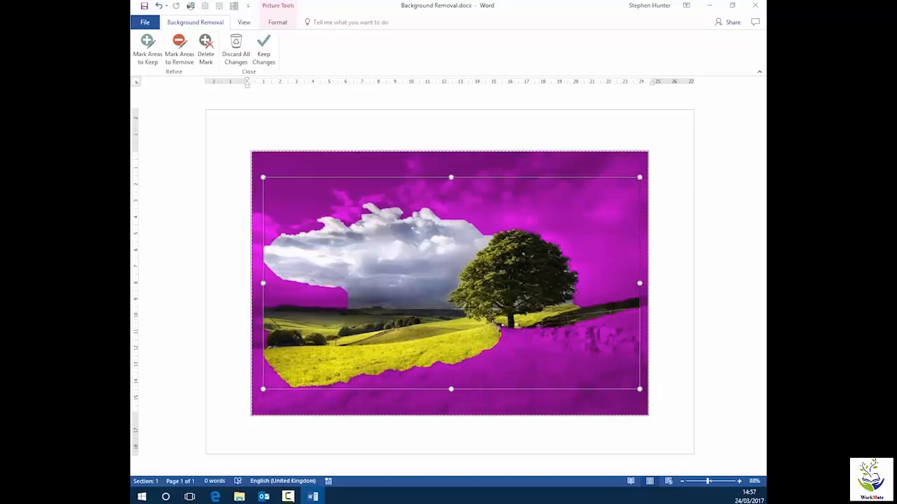
{"action": "left_click_drag", "start_coordinate": [451, 389], "coordinate": [466, 307]}
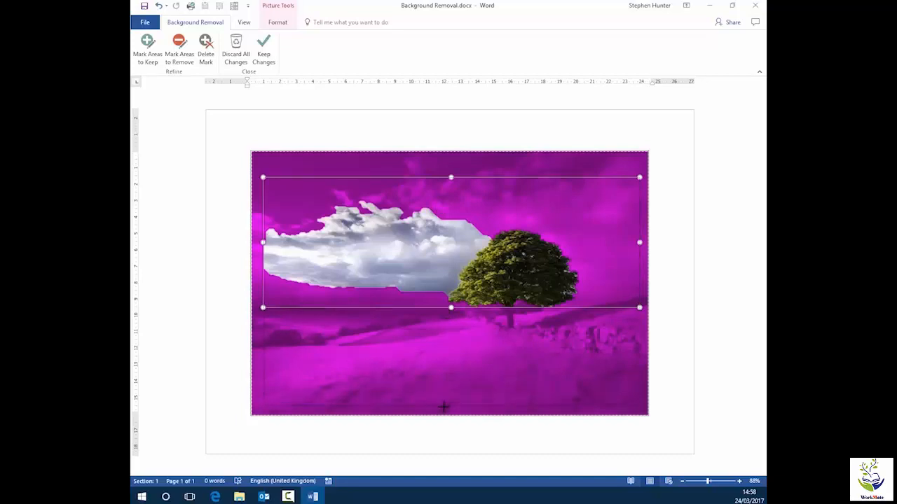
{"action": "left_click_drag", "start_coordinate": [442, 412], "coordinate": [444, 412]}
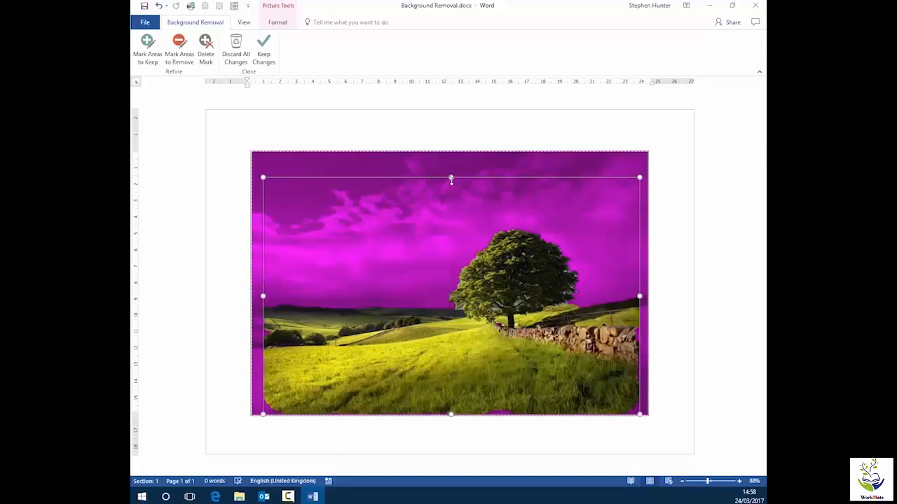
{"action": "left_click_drag", "start_coordinate": [450, 180], "coordinate": [456, 220]}
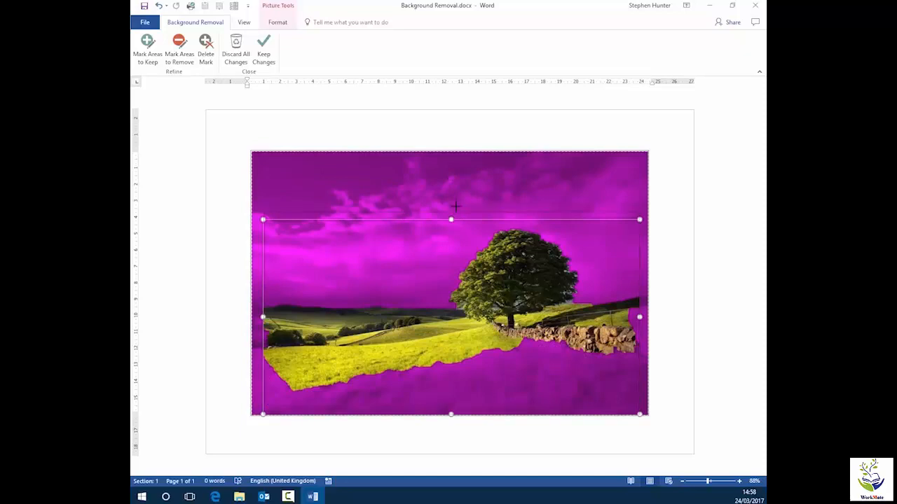
{"action": "left_click_drag", "start_coordinate": [460, 189], "coordinate": [466, 191]}
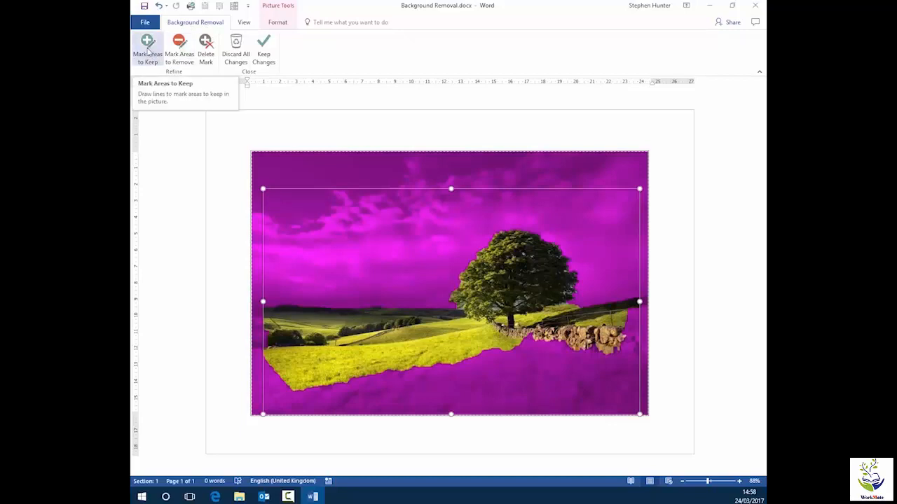
- Mark the foreground grass as an area to keep with a line across it
{"action": "left_click", "coordinate": [147, 51]}
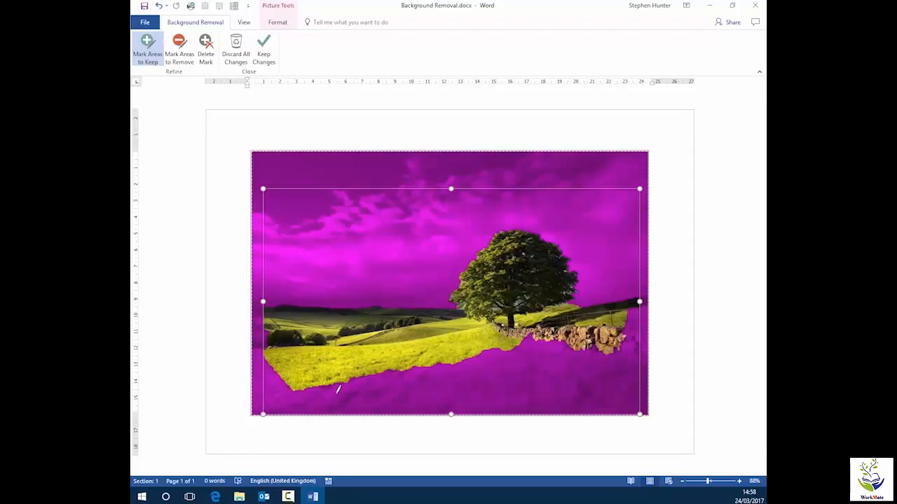
{"action": "left_click_drag", "start_coordinate": [311, 399], "coordinate": [498, 372]}
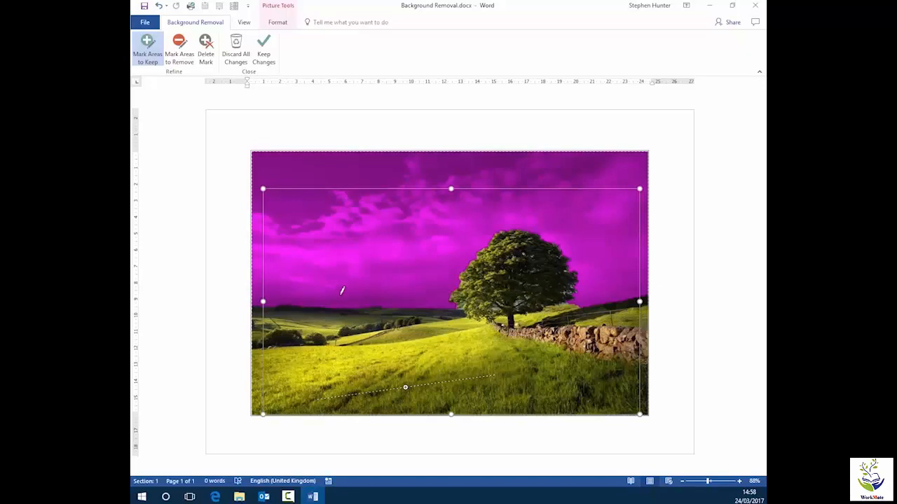
{"action": "left_click_drag", "start_coordinate": [326, 289], "coordinate": [405, 275]}
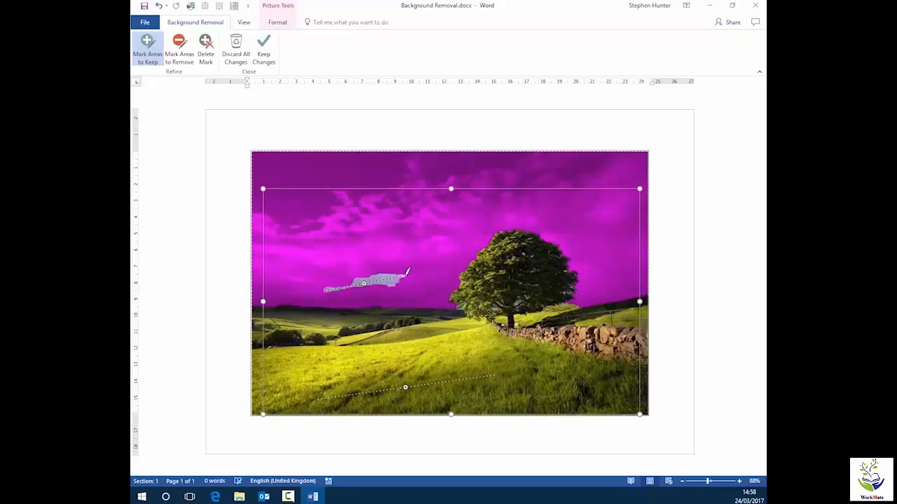
{"action": "left_click", "coordinate": [205, 43]}
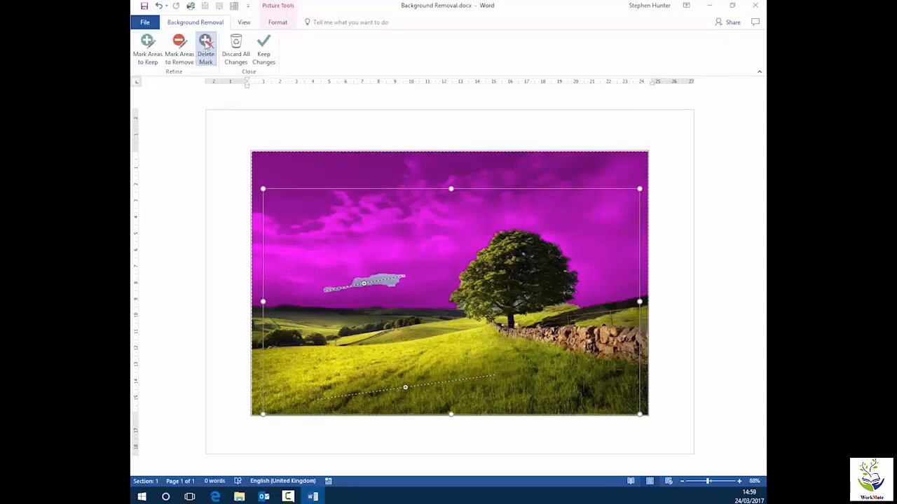
{"action": "left_click", "coordinate": [364, 284]}
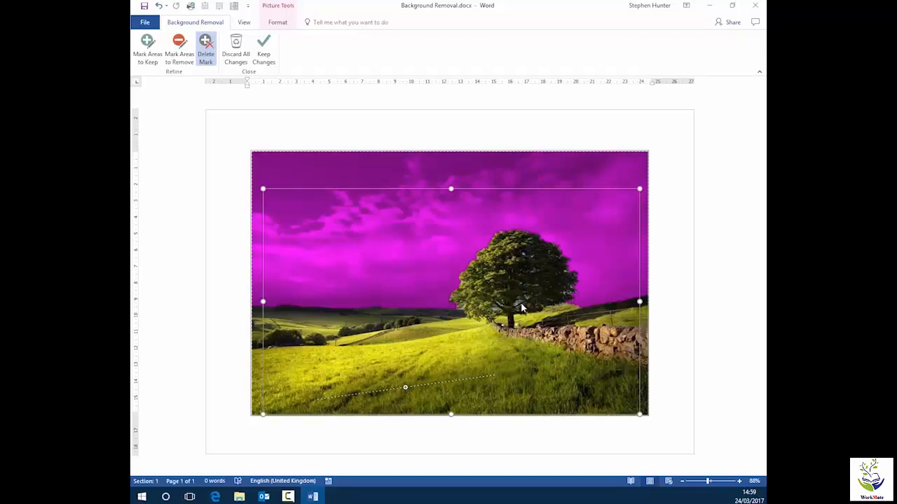
- Zoom in on the tree and mark the three sky gaps in its lower canopy as areas to remove
{"action": "scroll", "coordinate": [529, 307], "scroll_direction": "up", "scroll_amount": 6}
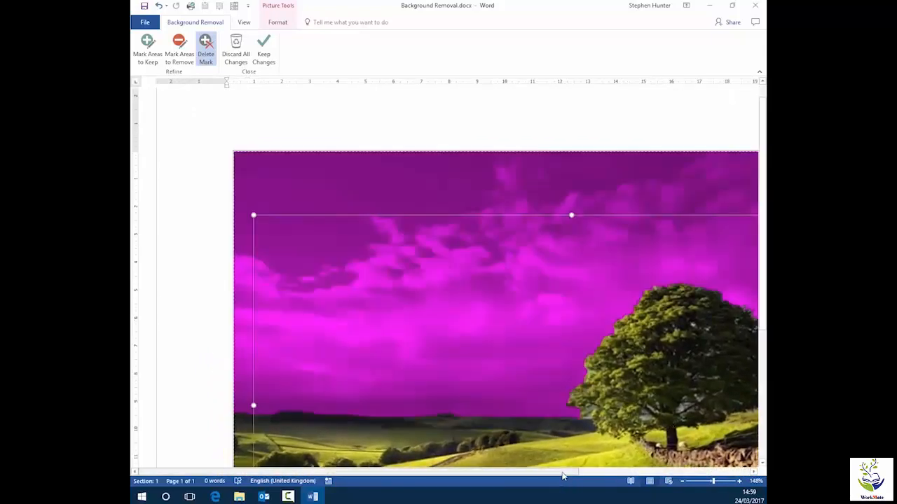
{"action": "left_click_drag", "start_coordinate": [564, 473], "coordinate": [676, 472]}
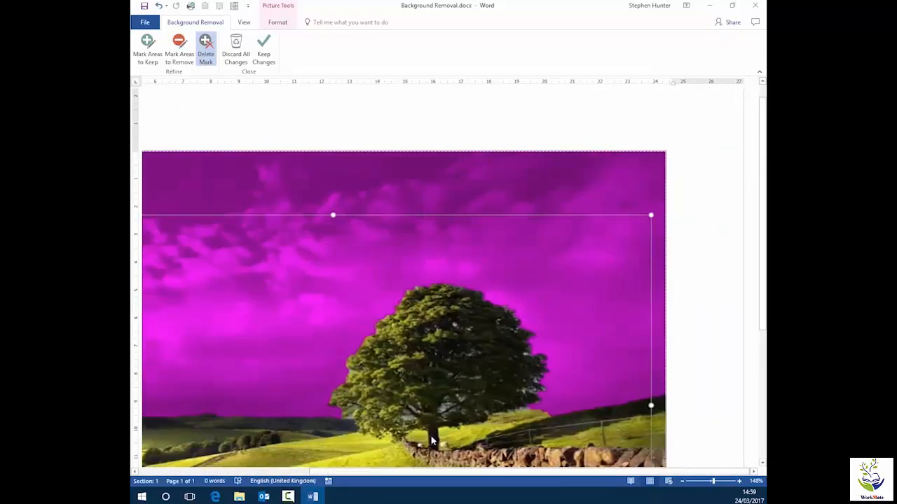
{"action": "scroll", "coordinate": [420, 440], "scroll_direction": "up", "scroll_amount": 8}
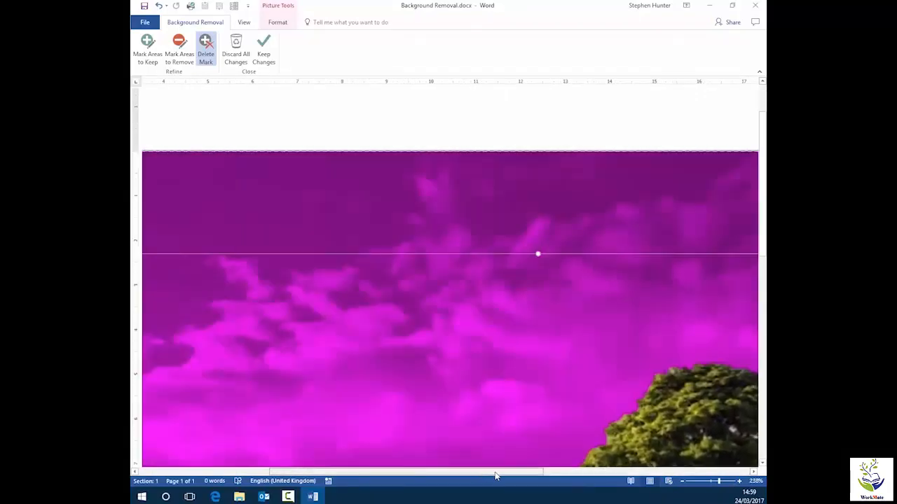
{"action": "left_click_drag", "start_coordinate": [494, 476], "coordinate": [630, 495]}
{"action": "scroll", "coordinate": [532, 340], "scroll_direction": "down", "scroll_amount": 5}
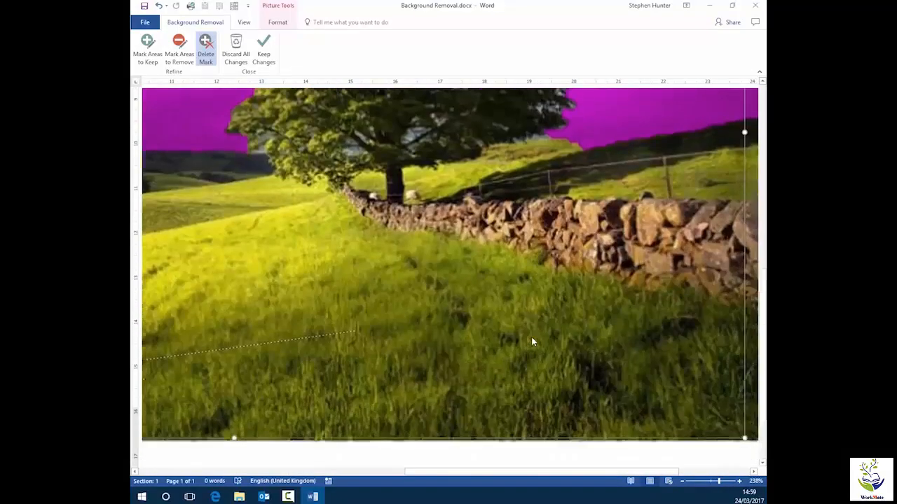
{"action": "scroll", "coordinate": [531, 341], "scroll_direction": "up", "scroll_amount": 1}
{"action": "scroll", "coordinate": [532, 342], "scroll_direction": "up", "scroll_amount": 3}
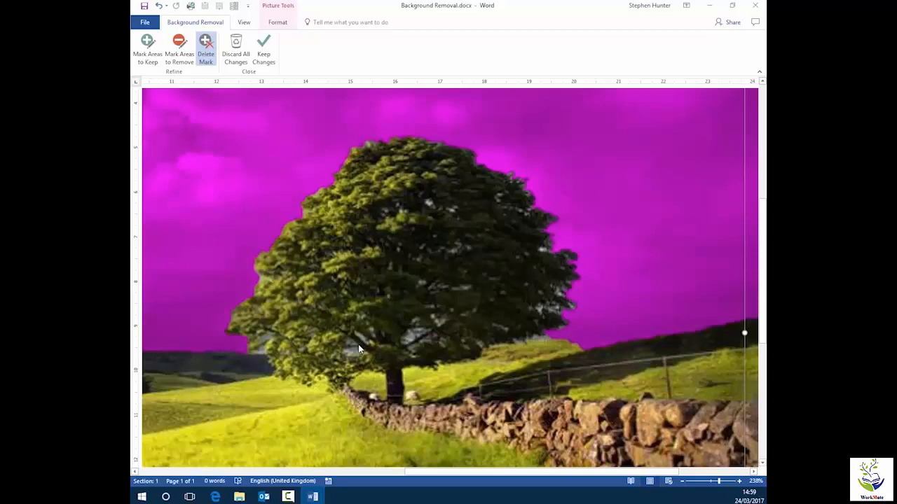
{"action": "left_click", "coordinate": [179, 52]}
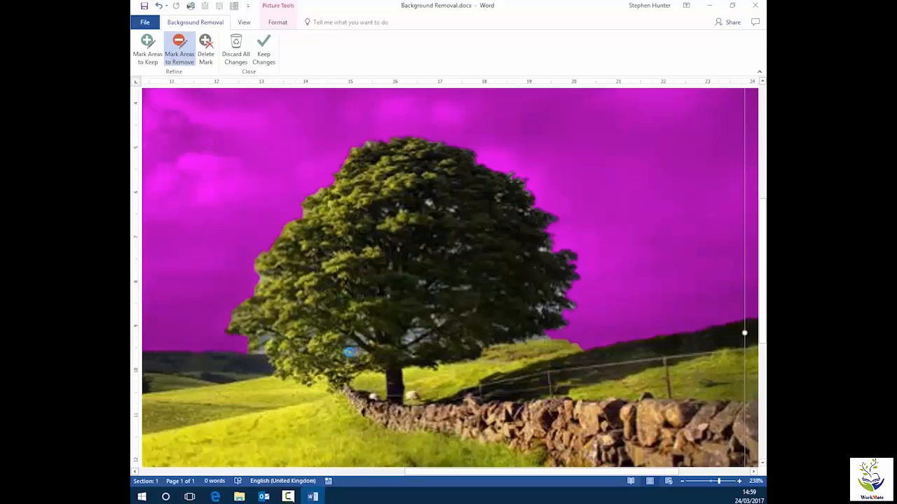
{"action": "left_click", "coordinate": [353, 351]}
{"action": "left_click", "coordinate": [361, 335]}
{"action": "left_click", "coordinate": [414, 335]}
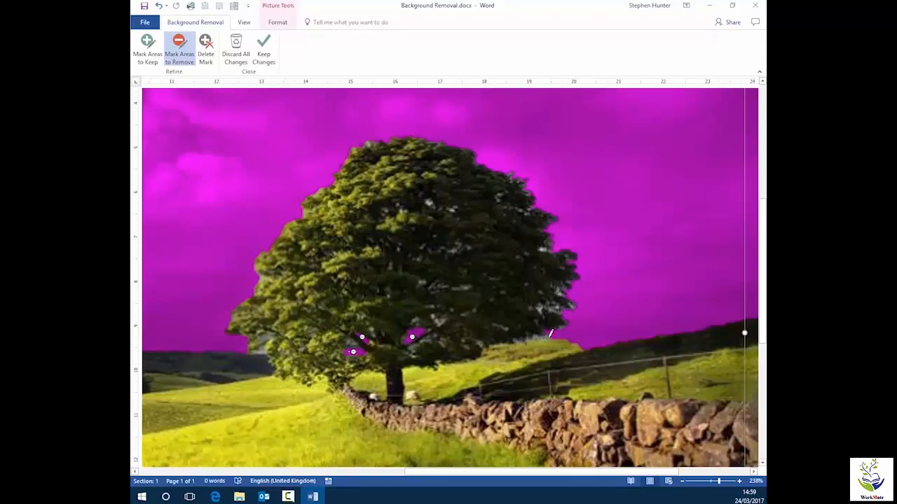
{"action": "left_click", "coordinate": [543, 337]}
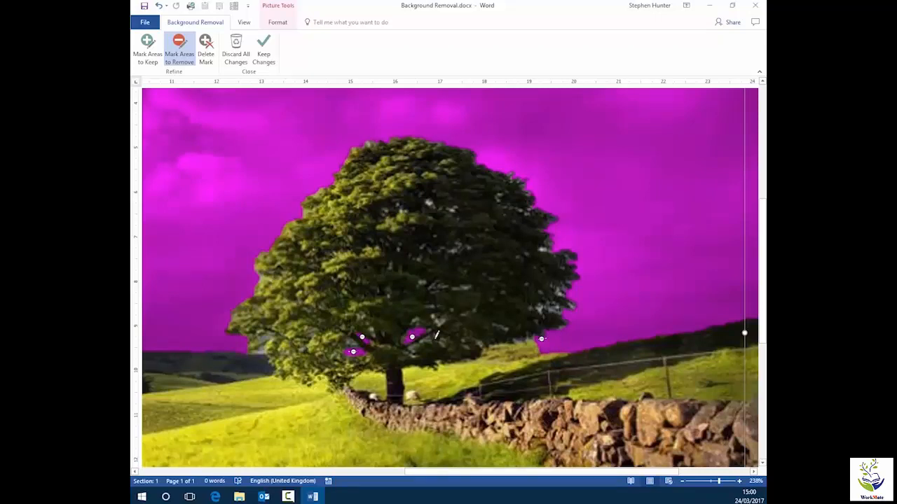
{"action": "left_click", "coordinate": [205, 50]}
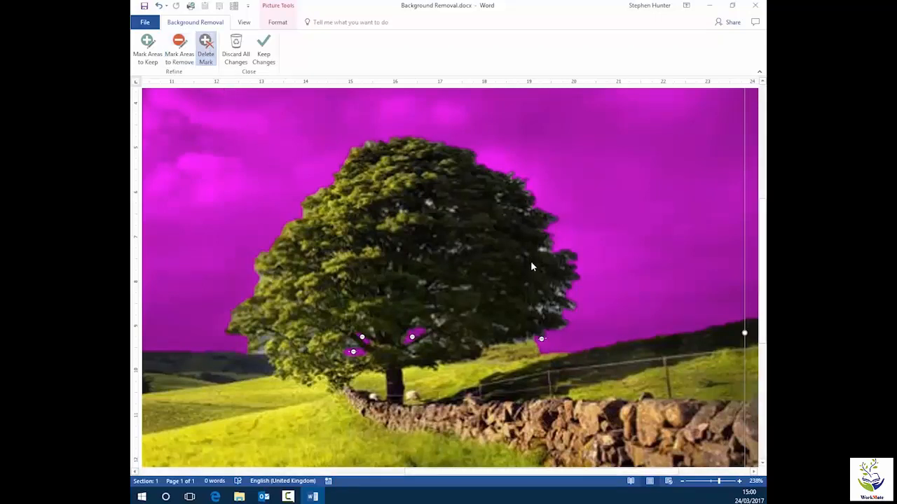
{"action": "left_click", "coordinate": [541, 339]}
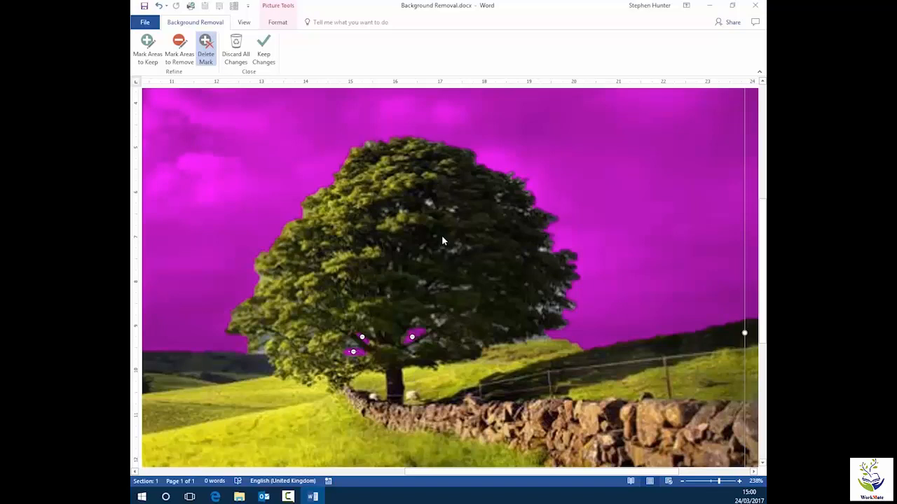
- Mark two sky gaps in the upper tree canopy as areas to remove
{"action": "scroll", "coordinate": [436, 206], "scroll_direction": "up", "scroll_amount": 6}
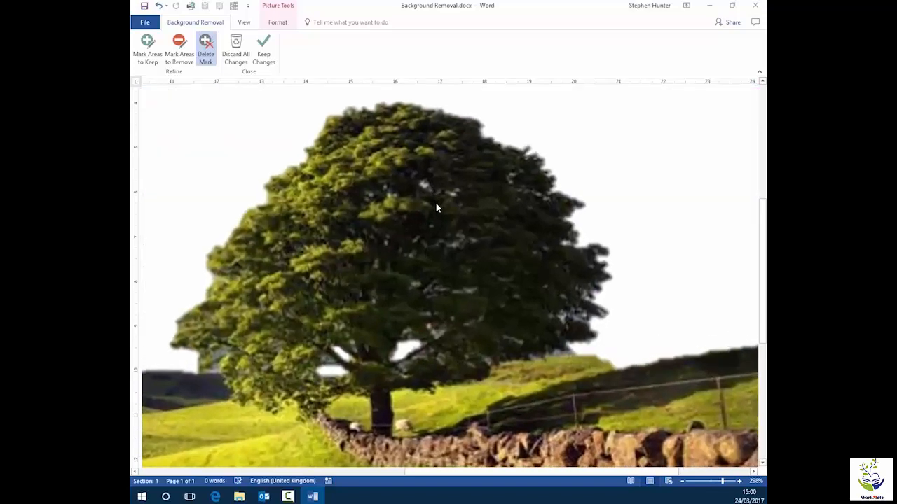
{"action": "scroll", "coordinate": [435, 201], "scroll_direction": "up", "scroll_amount": 10}
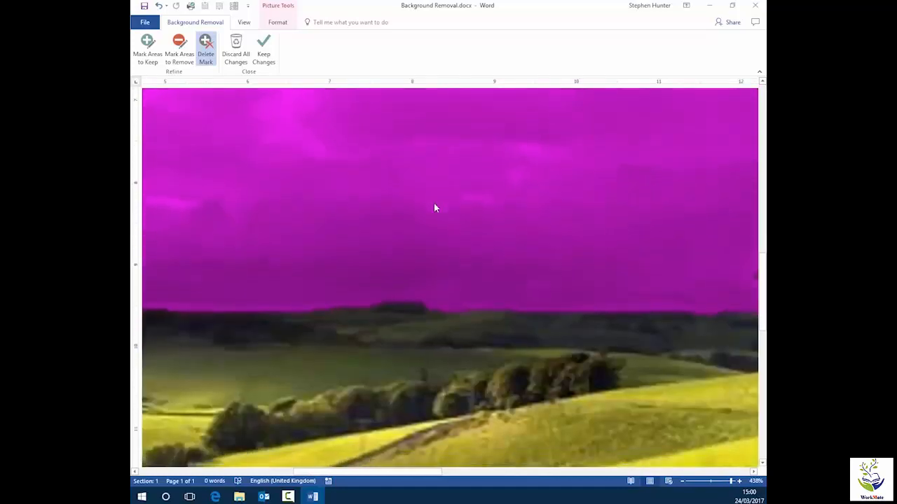
{"action": "scroll", "coordinate": [434, 205], "scroll_direction": "up", "scroll_amount": 10}
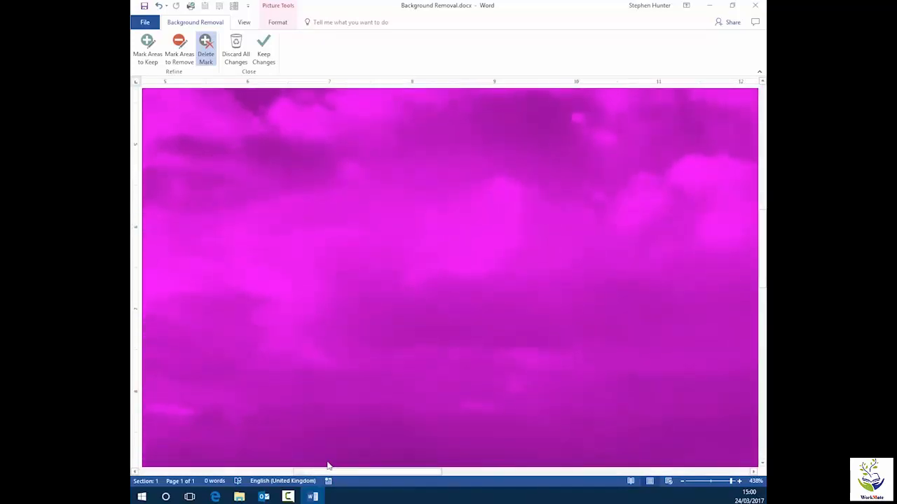
{"action": "left_click_drag", "start_coordinate": [306, 473], "coordinate": [488, 482]}
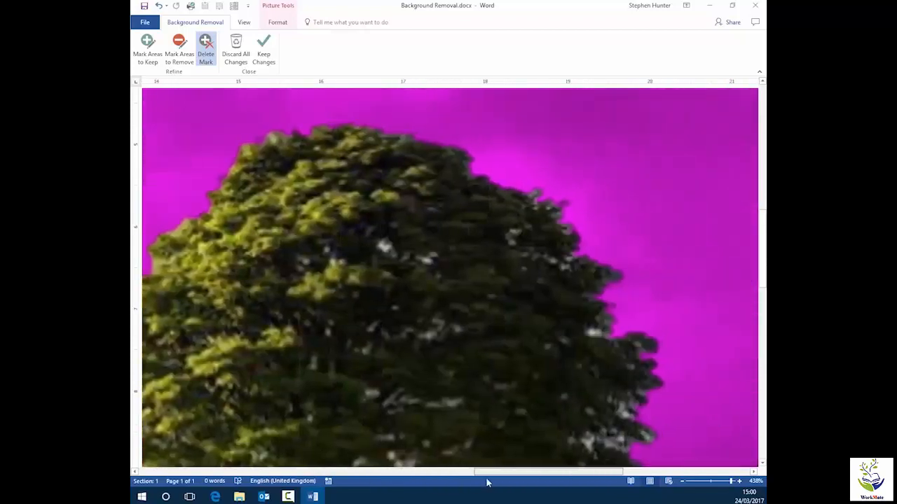
{"action": "left_click", "coordinate": [179, 49]}
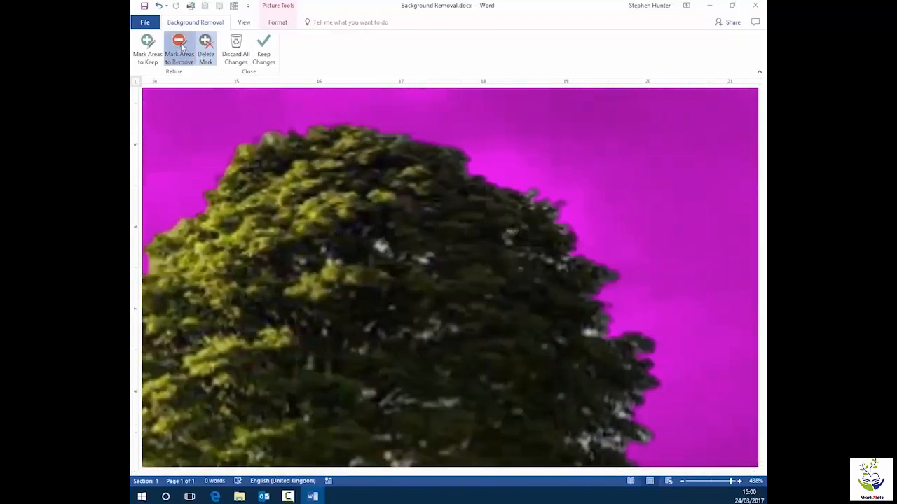
{"action": "left_click", "coordinate": [379, 245]}
{"action": "left_click", "coordinate": [423, 262]}
- Keep the background removal changes
{"action": "scroll", "coordinate": [462, 324], "scroll_direction": "down", "scroll_amount": 11}
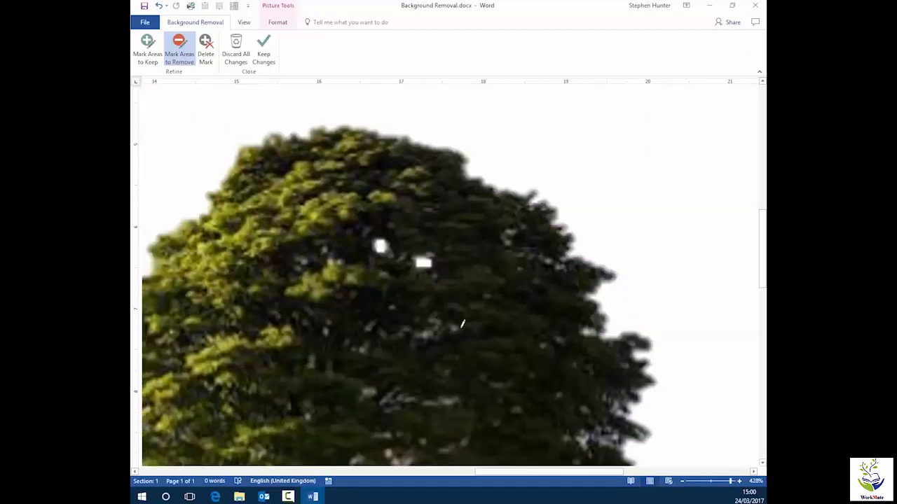
{"action": "scroll", "coordinate": [462, 324], "scroll_direction": "down", "scroll_amount": 20}
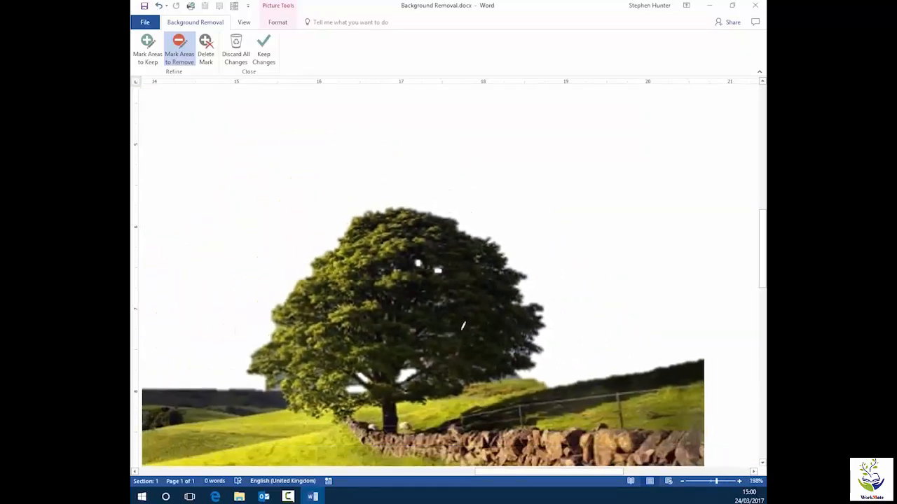
{"action": "scroll", "coordinate": [462, 325], "scroll_direction": "down", "scroll_amount": 2}
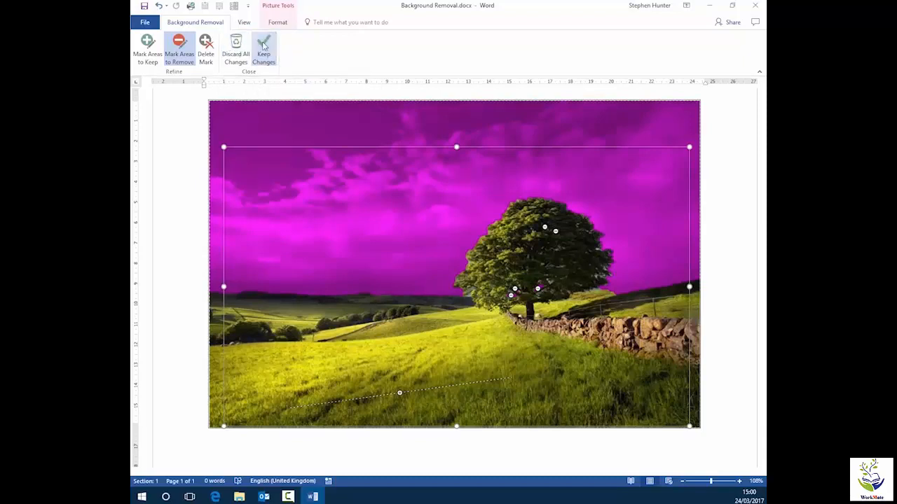
{"action": "left_click", "coordinate": [263, 45]}
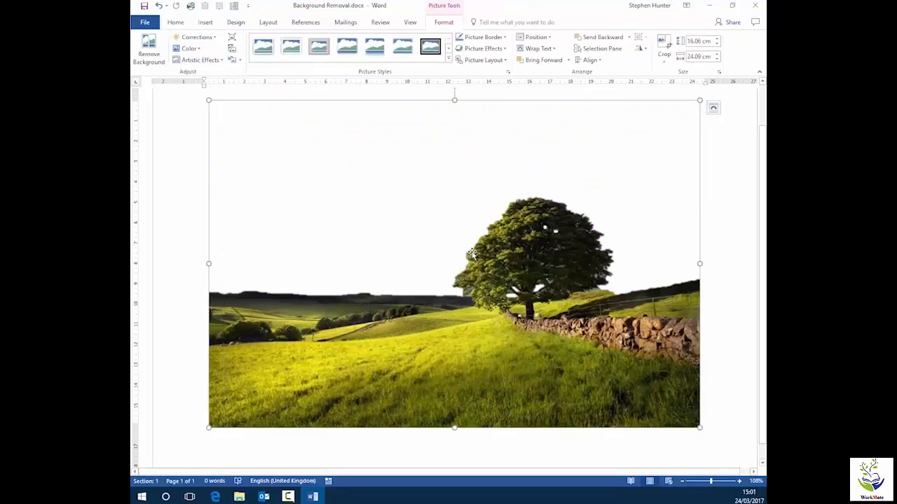
- Apply the Photocopy artistic effect to the picture and deselect it
{"action": "key", "text": "ctrl"}
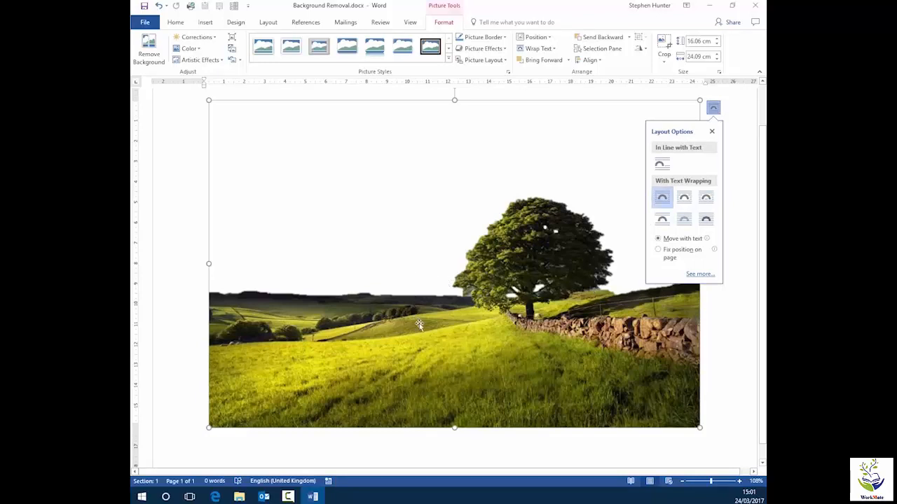
{"action": "left_click", "coordinate": [711, 131]}
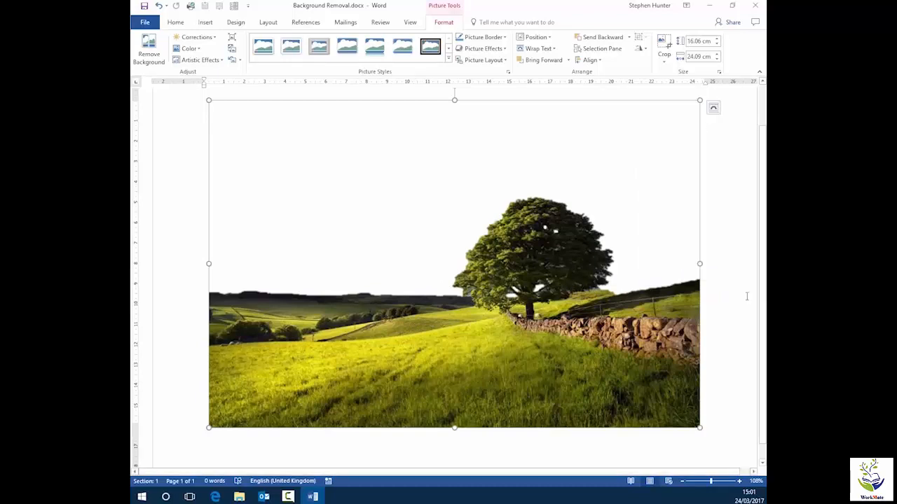
{"action": "scroll", "coordinate": [746, 296], "scroll_direction": "down", "scroll_amount": 4}
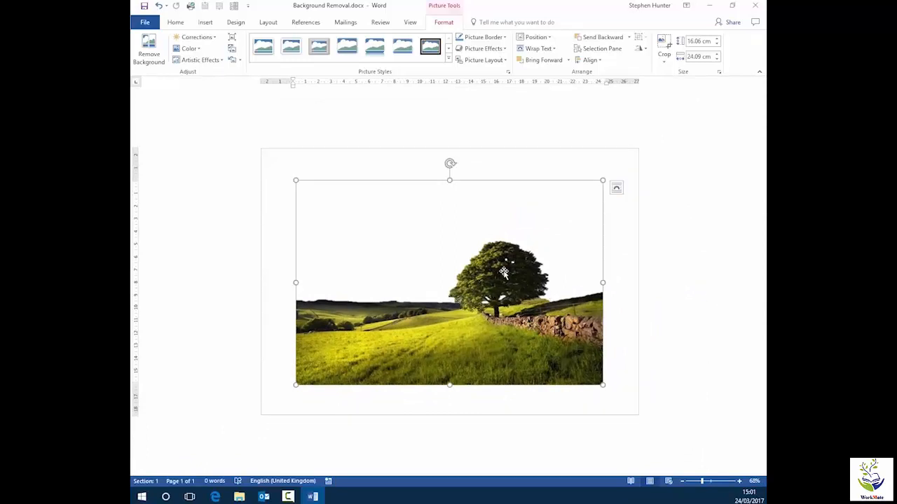
{"action": "left_click", "coordinate": [219, 61]}
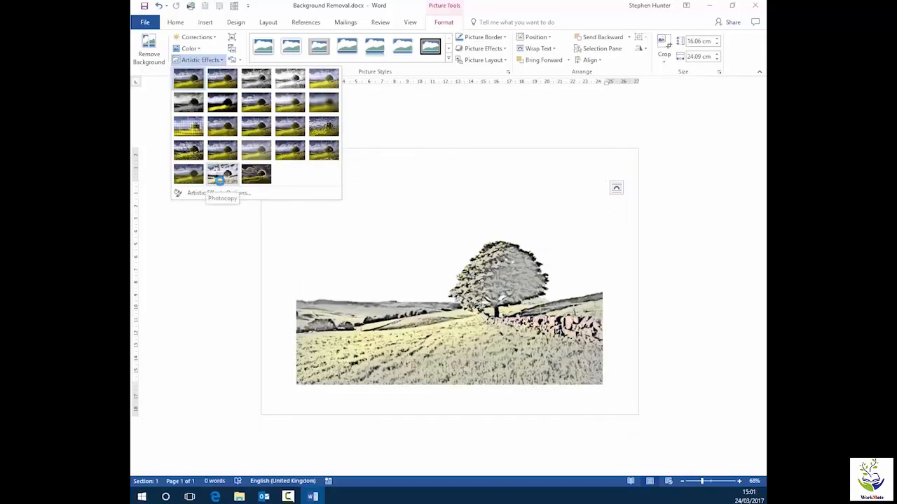
{"action": "left_click", "coordinate": [219, 180]}
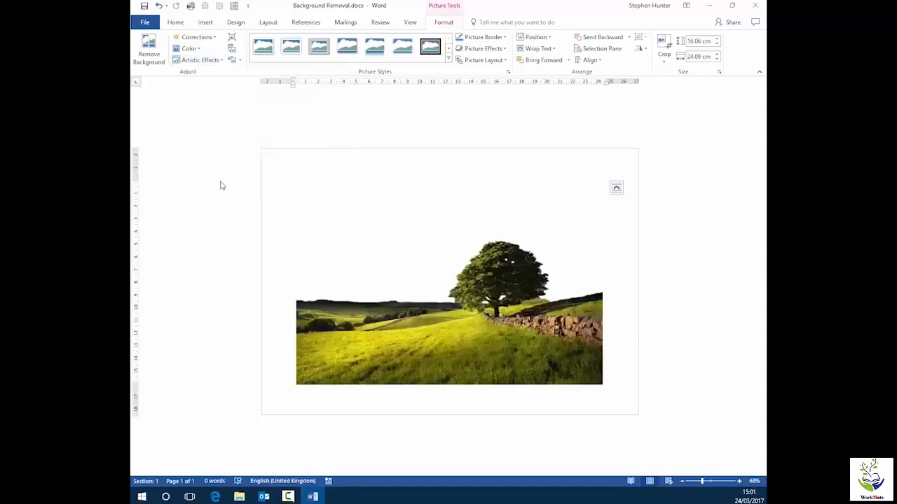
{"action": "left_click", "coordinate": [612, 301]}
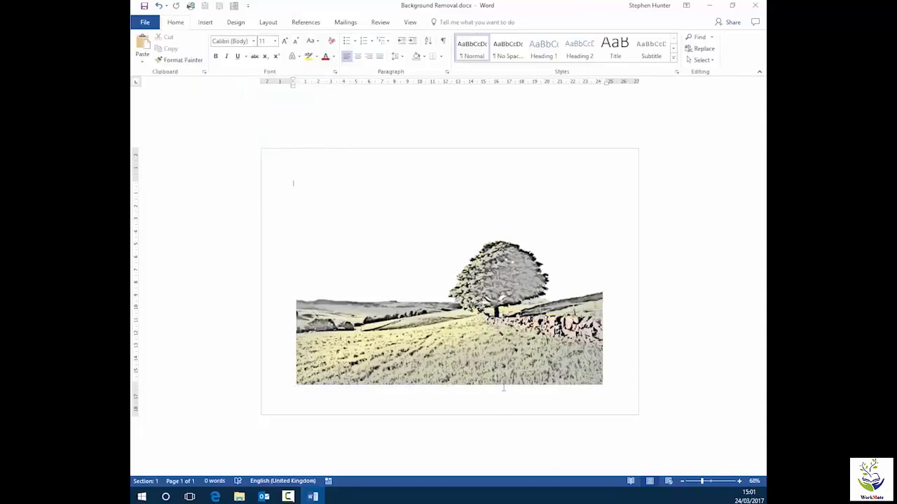